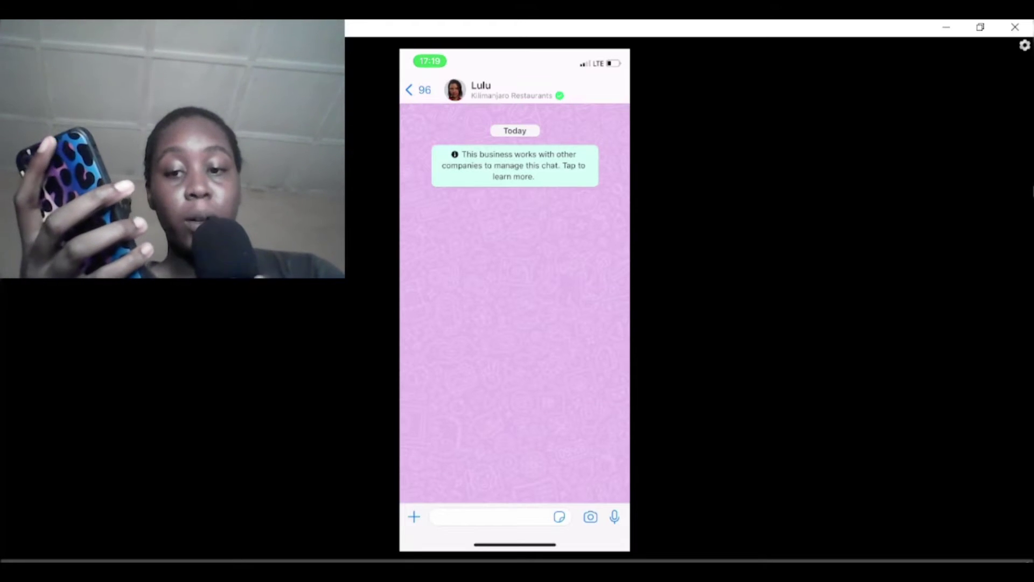
Step: Send 'Hi' to the restaurant bot in WhatsApp
click(434, 518)
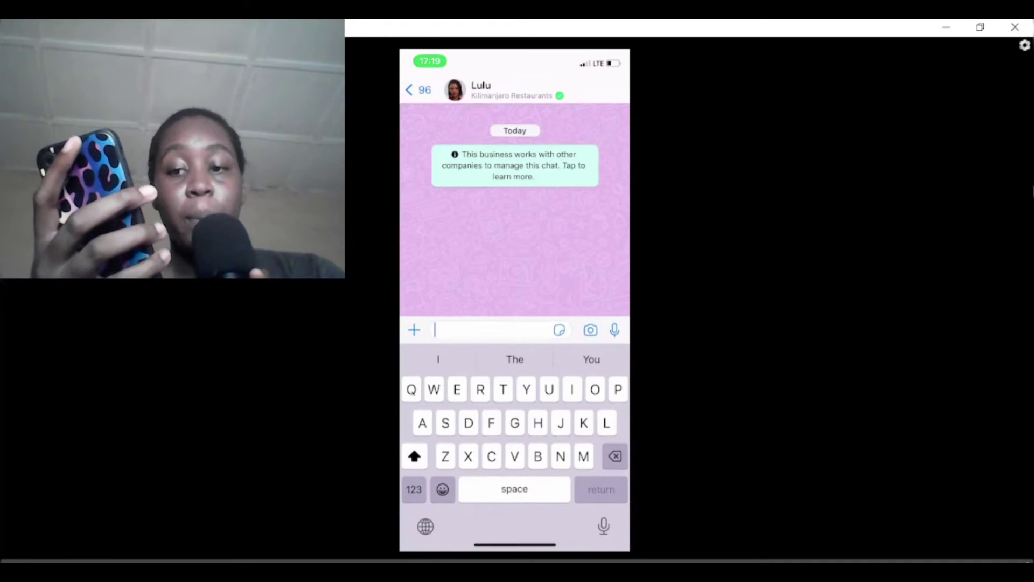
text(Hi)
click(614, 329)
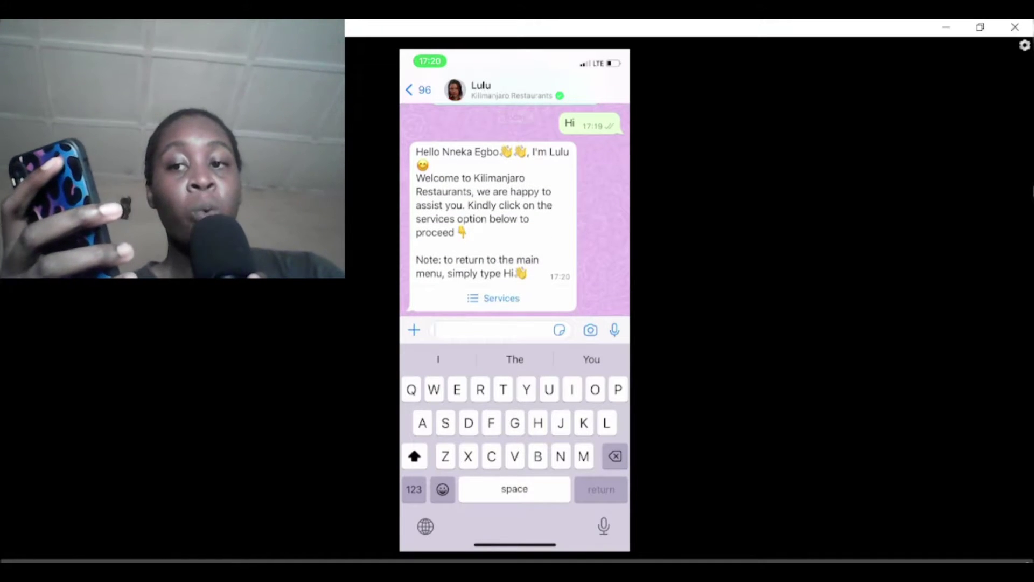
Step: Choose Place an order from the bot's services and begin sharing a location
click(494, 298)
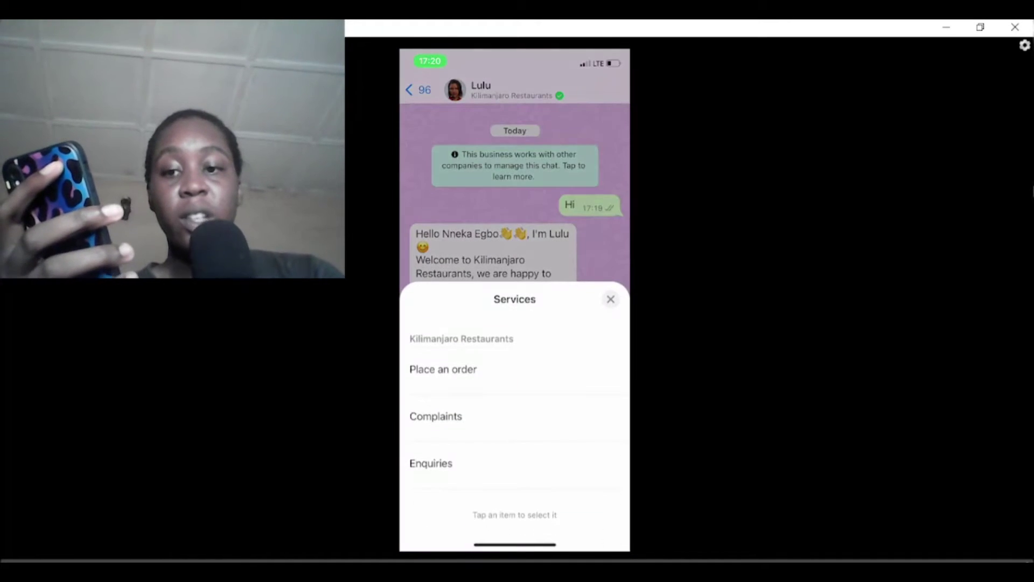
click(443, 369)
click(515, 513)
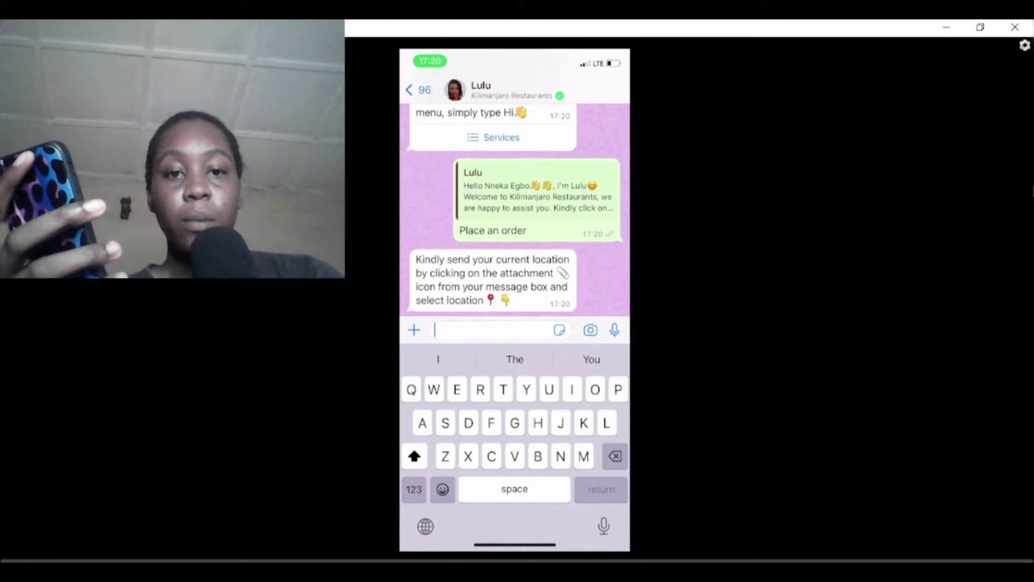
click(414, 330)
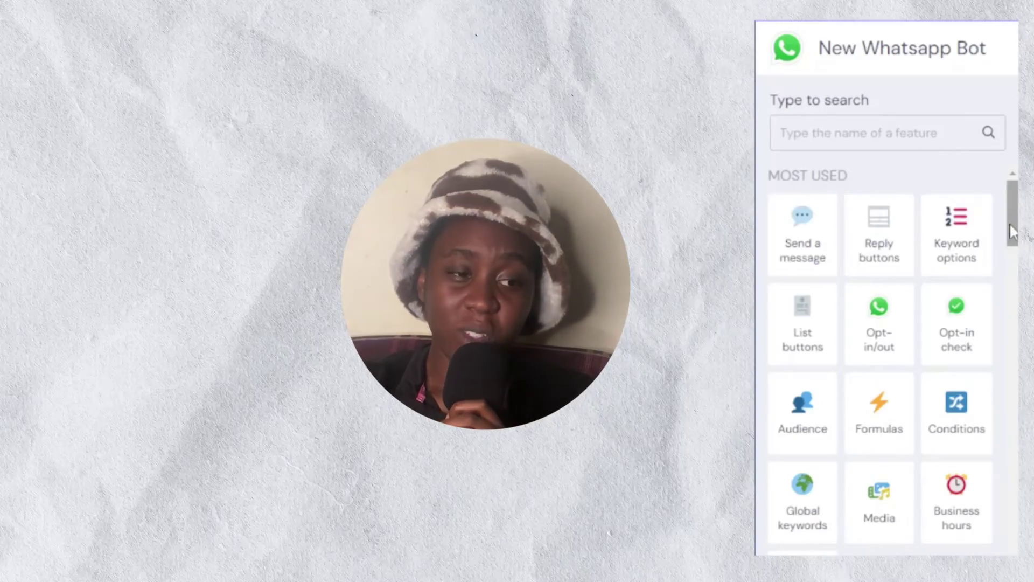
drag(1010, 225, 1016, 512)
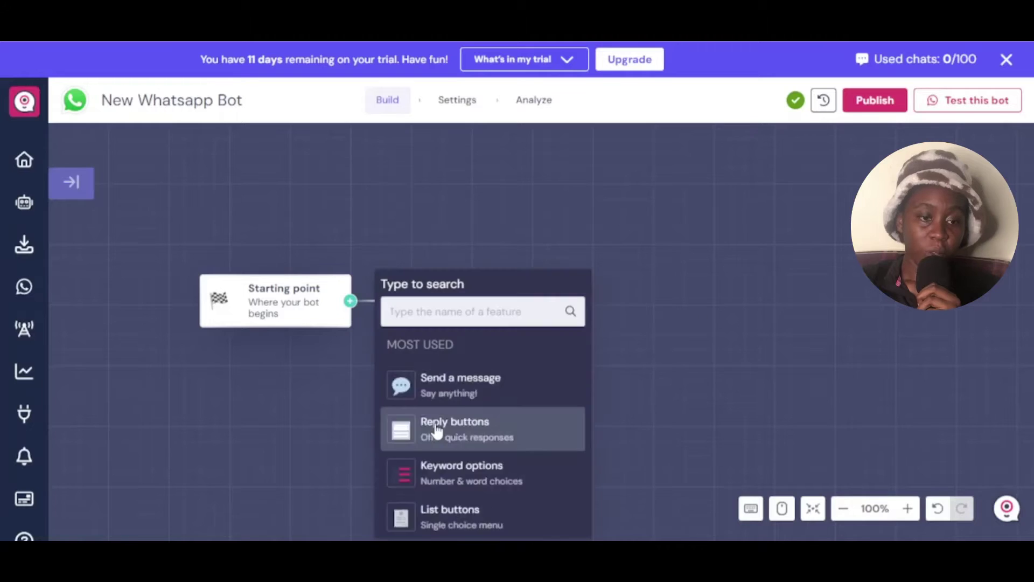
Step: Write the Keyword options welcome text and set choice 1, Place an order, with keyword 1
scroll(436, 429, down, 3)
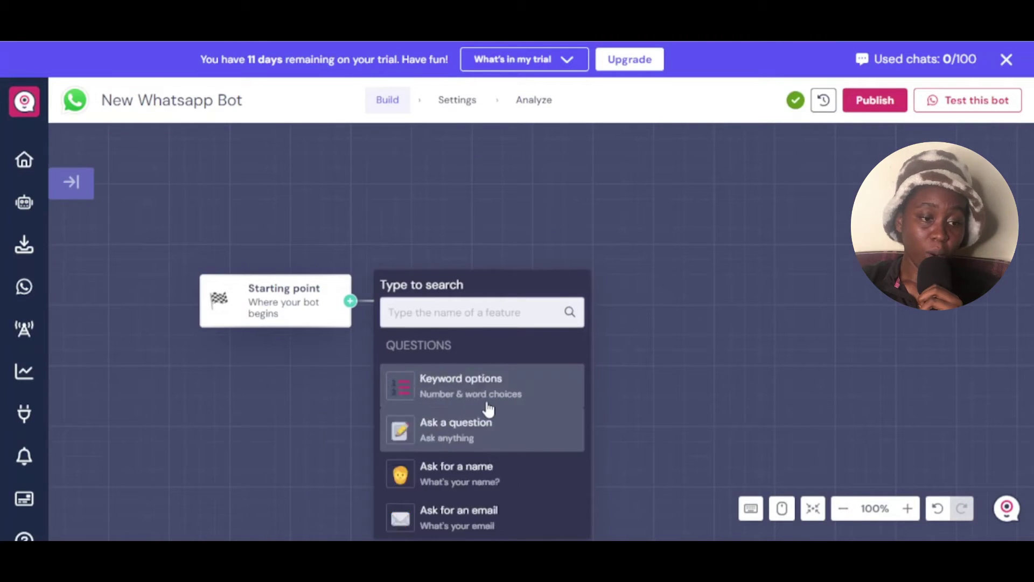
click(474, 385)
text(Hi there. Welcome to egboj20 ventures where we sell tons of food to make you happy. What would you like to do today?)
click(129, 338)
scroll(168, 214, down, 3)
text(Place an order)
click(162, 266)
text(1)
click(213, 178)
text(Press either 1, 2 or 3 to:)
scroll(189, 327, down, 3)
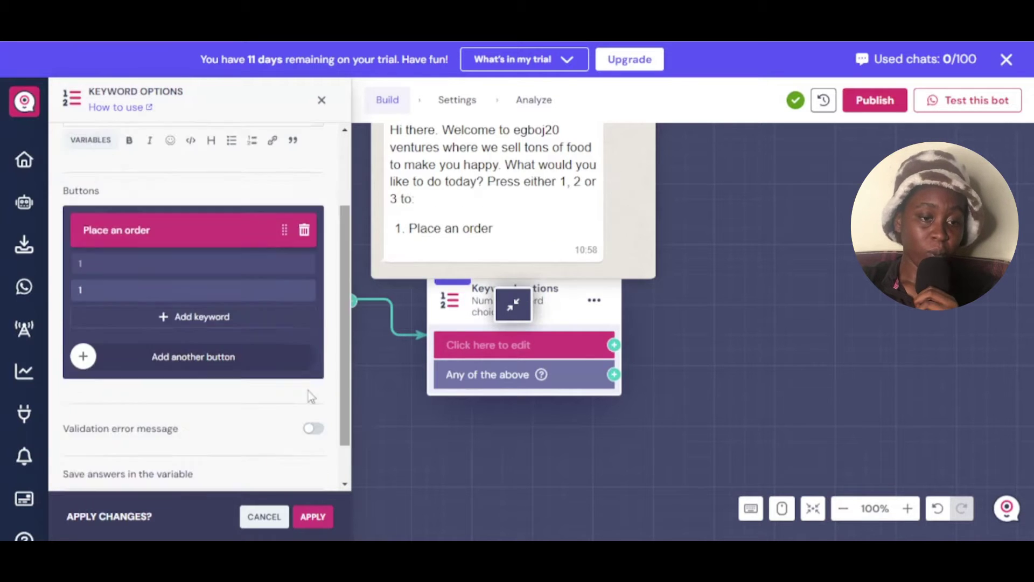
Step: Add choices Ask any questions (keyword 2) and Contact via email (keyword 3), then apply
click(178, 356)
click(178, 360)
text(Ask any questions)
click(194, 420)
text(2)
click(193, 487)
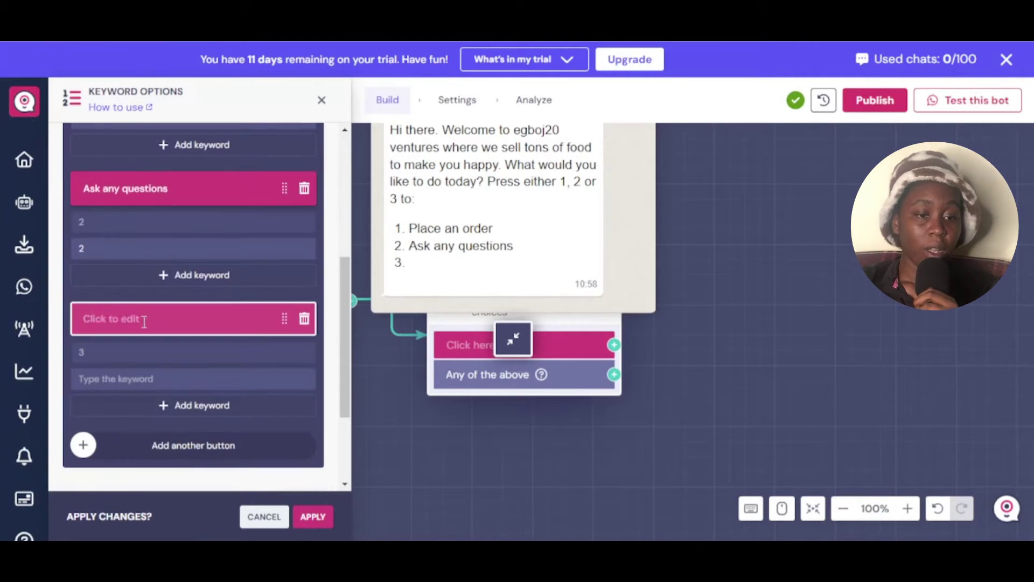
click(178, 316)
text(Contact via email)
click(194, 376)
text(3)
click(313, 516)
Step: Add an Ask for an address step after Place an order, then Reply buttons under Ask any questions
click(614, 345)
scroll(797, 380, down, 5)
click(789, 431)
click(76, 167)
text(Hi there!)
click(303, 329)
click(614, 373)
click(761, 424)
Step: Replace the Reply buttons step with a message inviting the customer's questions
key(ctrl+z)
click(760, 360)
text(Please ask any questions of your c)
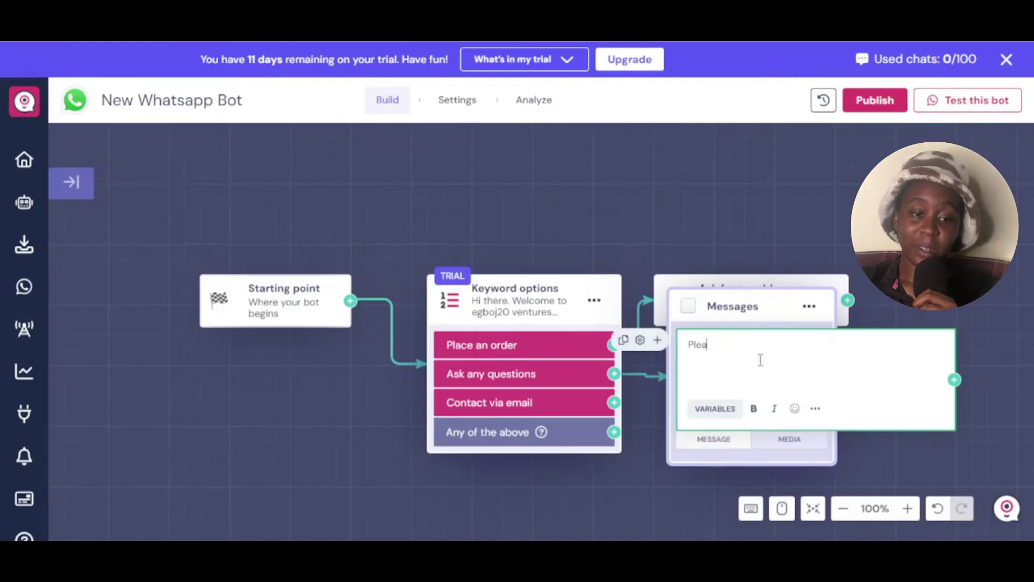
text(k to you very soon.)
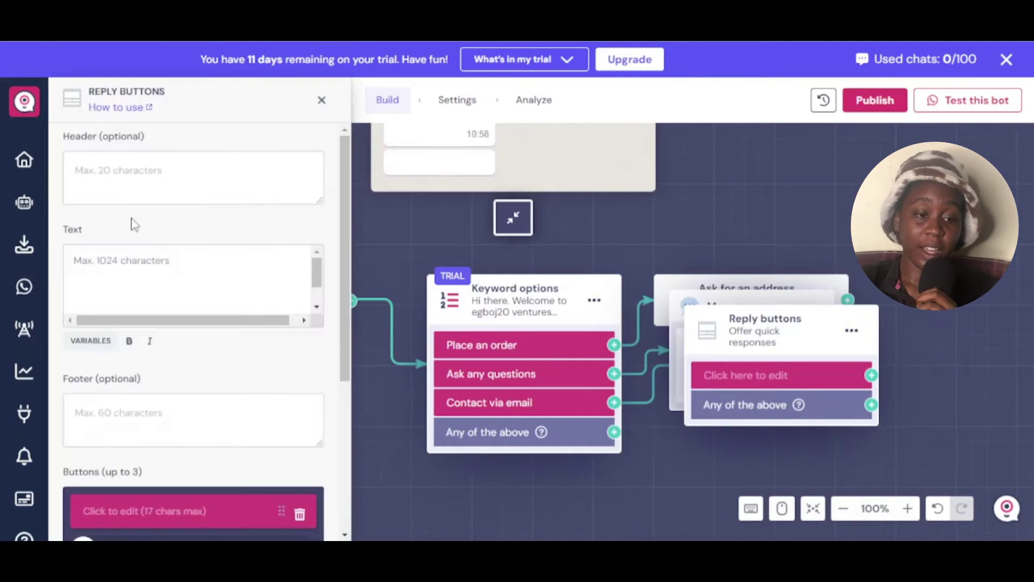
click(850, 330)
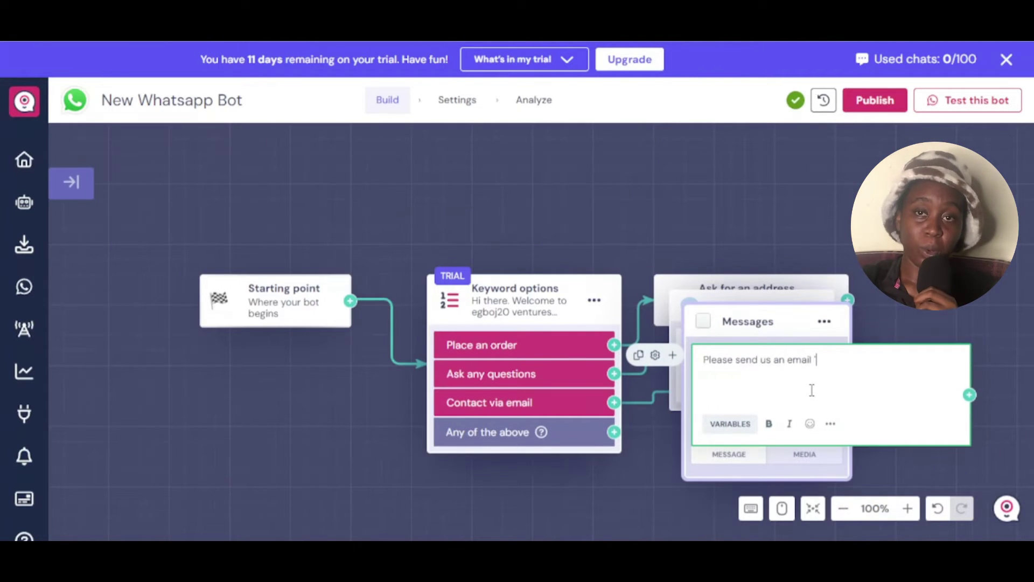
Step: Write the Contact via email reply with the business email, and add Ask for a name after the address
key(BackSpace)
key(BackSpace)
key(BackSpace)
key(BackSpace)
key(BackSpace)
key(BackSpace)
key(BackSpace)
key(BackSpace)
key(BackSpace)
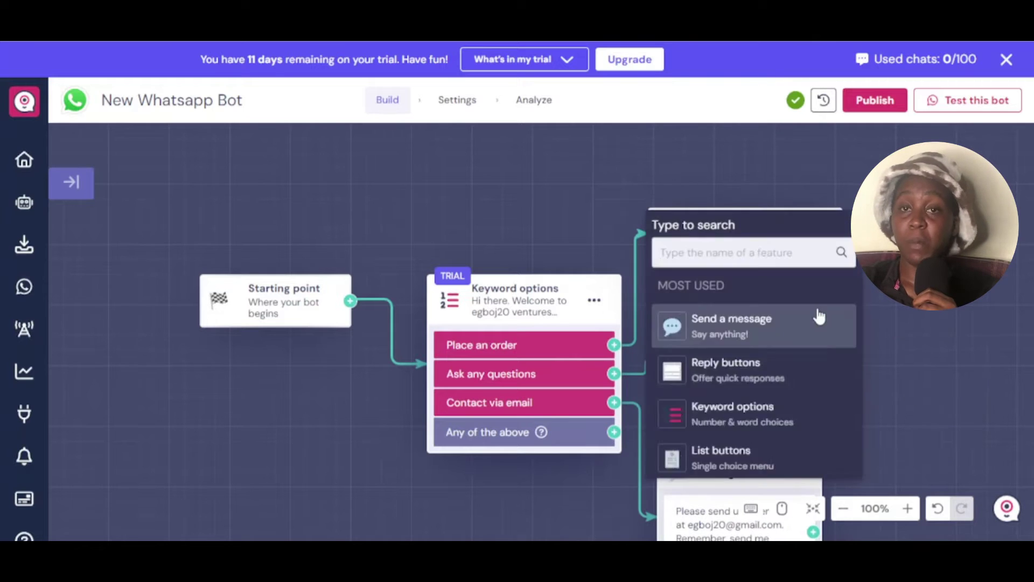
scroll(816, 323, down, 5)
click(806, 387)
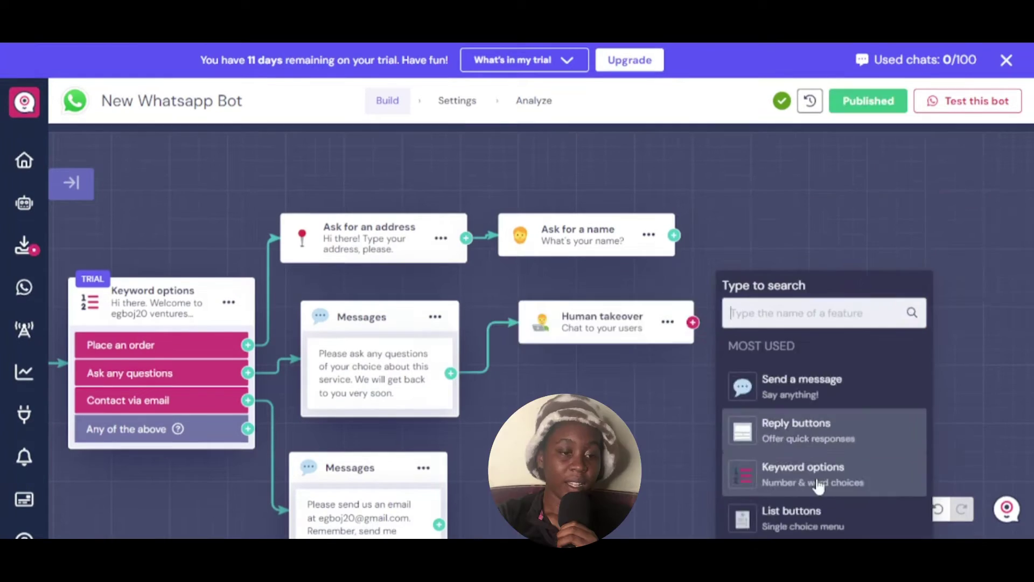
Step: Add a List buttons menu step and write its header and body text
click(797, 510)
click(245, 205)
text(Our)
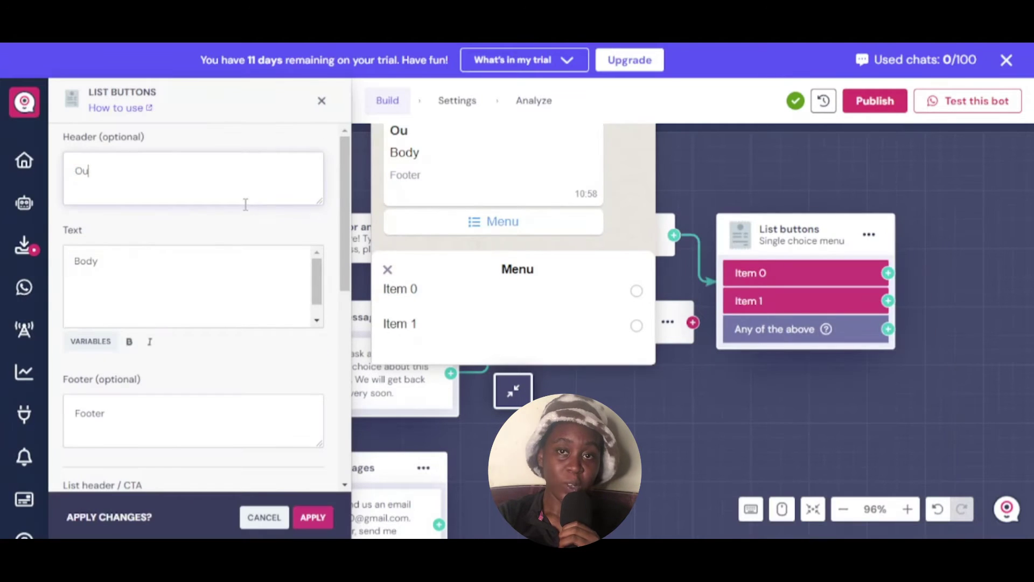
text(!)
click(246, 308)
text(What would you like to order?)
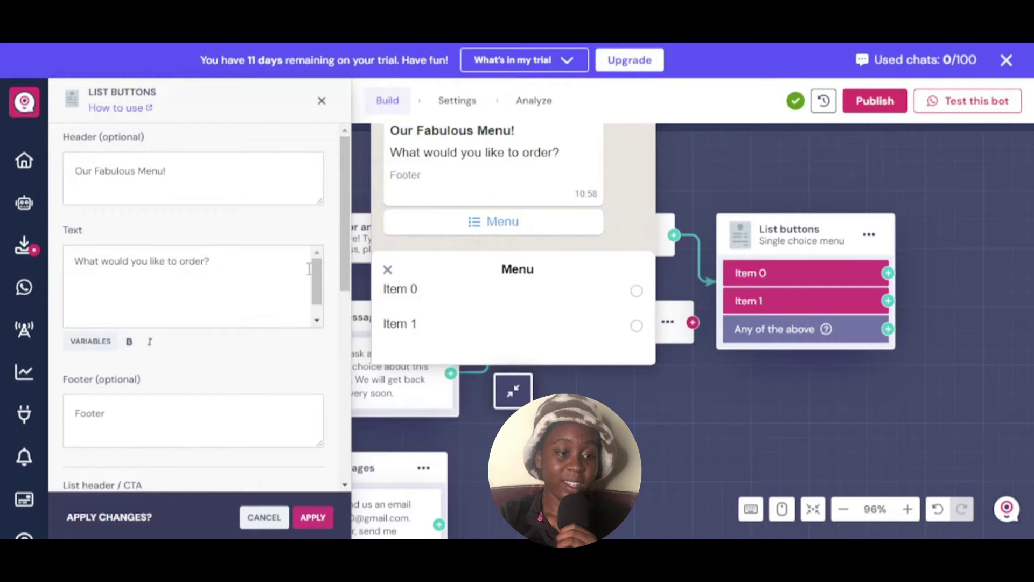
scroll(194, 270, down, 7)
Step: Fill the menu with Pasta with sprinkles, School fees rice, Candied apples, Dodo and a fifth item
triple_click(195, 219)
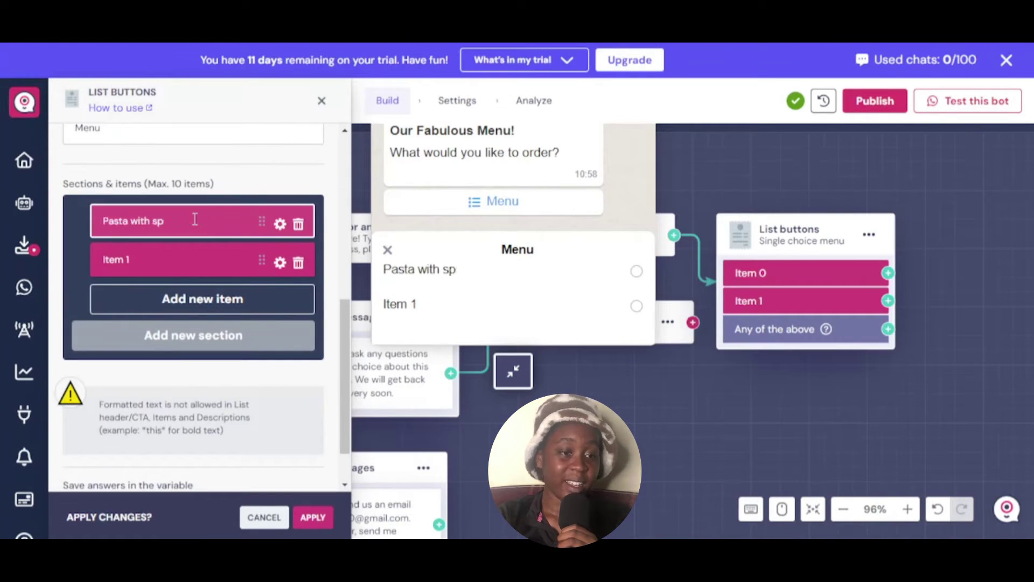
text(rinkles)
triple_click(195, 259)
text(School fees rice)
click(195, 299)
text(Candied apples)
click(195, 337)
text(Dodo)
click(194, 372)
click(313, 517)
Step: Add a Keyword options step after the Pasta with sprinkles choice
click(890, 323)
scroll(802, 350, down, 5)
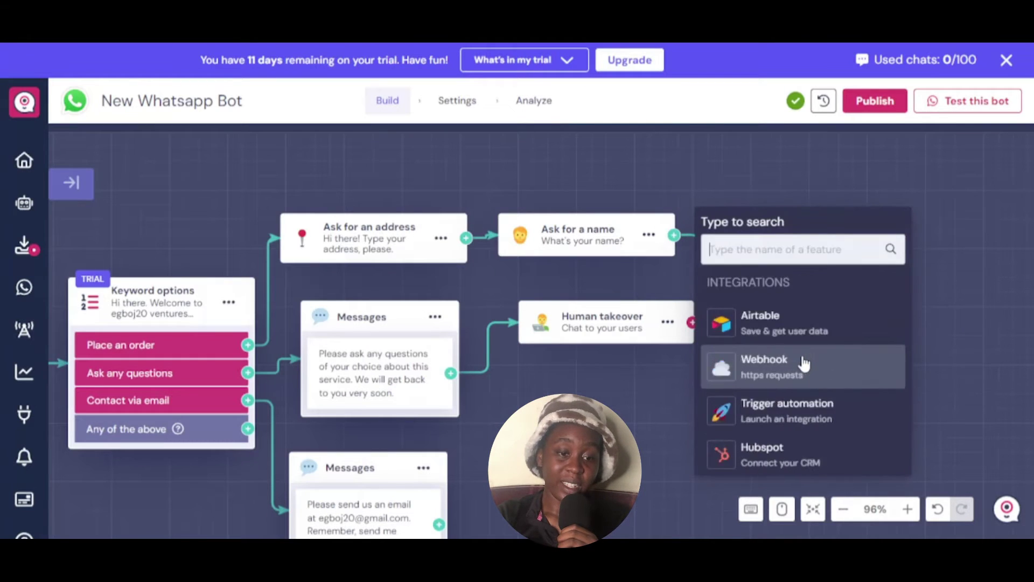
scroll(803, 365, down, 5)
drag(940, 390, 670, 390)
click(616, 272)
click(765, 441)
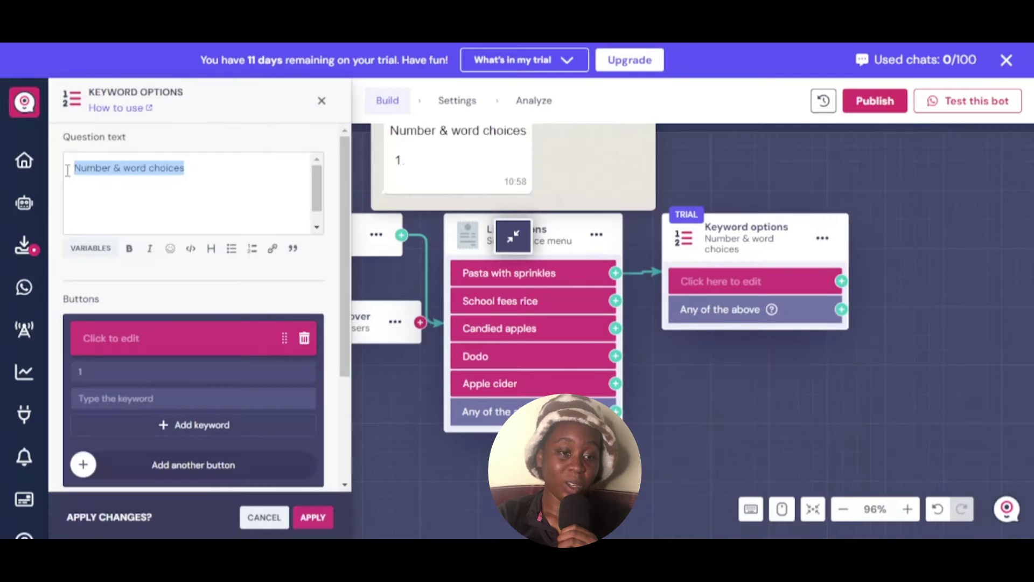
Step: Ask 'Is this all you want to order? Send 1 or 2 for: 1. Yes 2. No' with Yes/No choices
text(Is this all you want to order? Send 1 or 2 for: 1. Yes 2. )
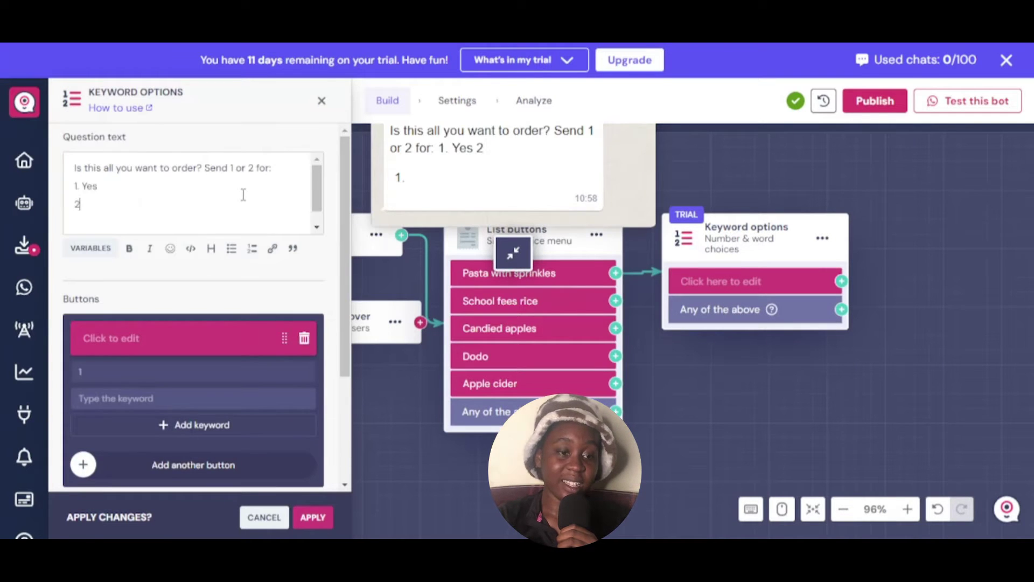
text(No)
scroll(244, 195, down, 2)
click(135, 277)
text(Yes)
click(83, 404)
click(139, 272)
text(No)
scroll(345, 483, down, 3)
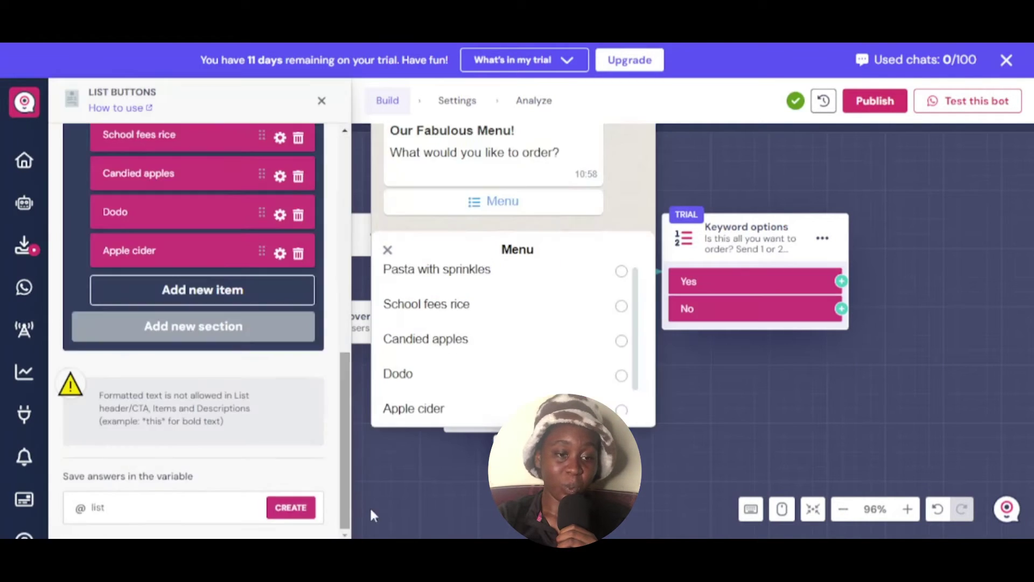
click(842, 280)
scroll(836, 357, down, 4)
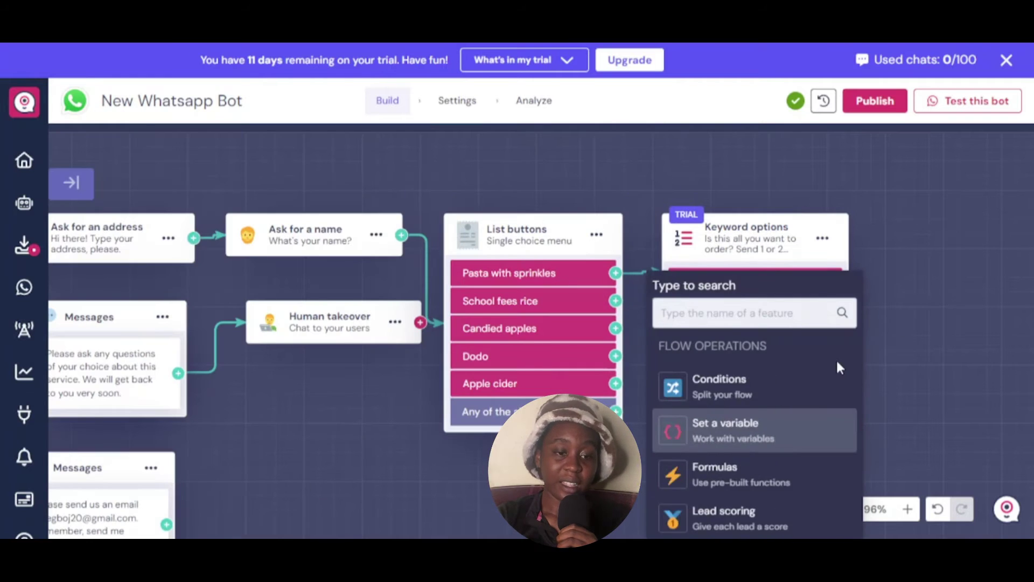
scroll(836, 358, up, 3)
key(Escape)
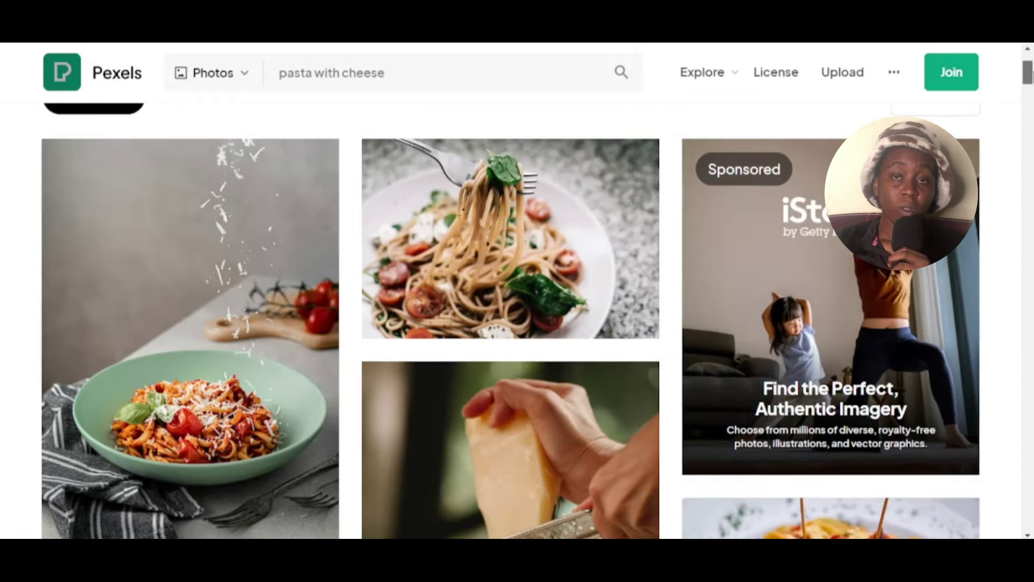
Step: Download the Pexels pasta-with-cheese photo at Small size (640×960) and save it
scroll(266, 208, down, 1)
click(266, 208)
click(875, 106)
click(762, 323)
click(804, 451)
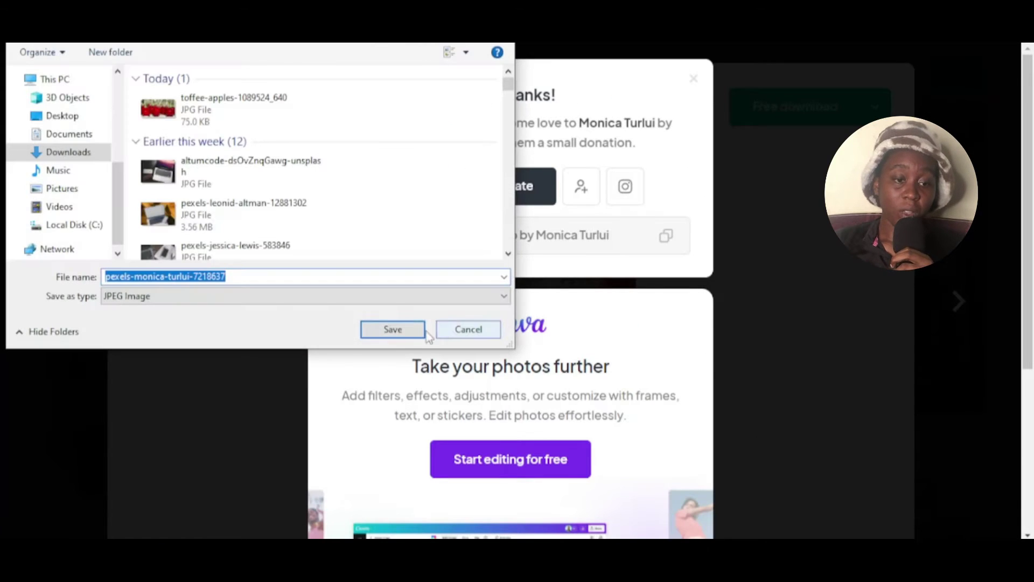
click(408, 329)
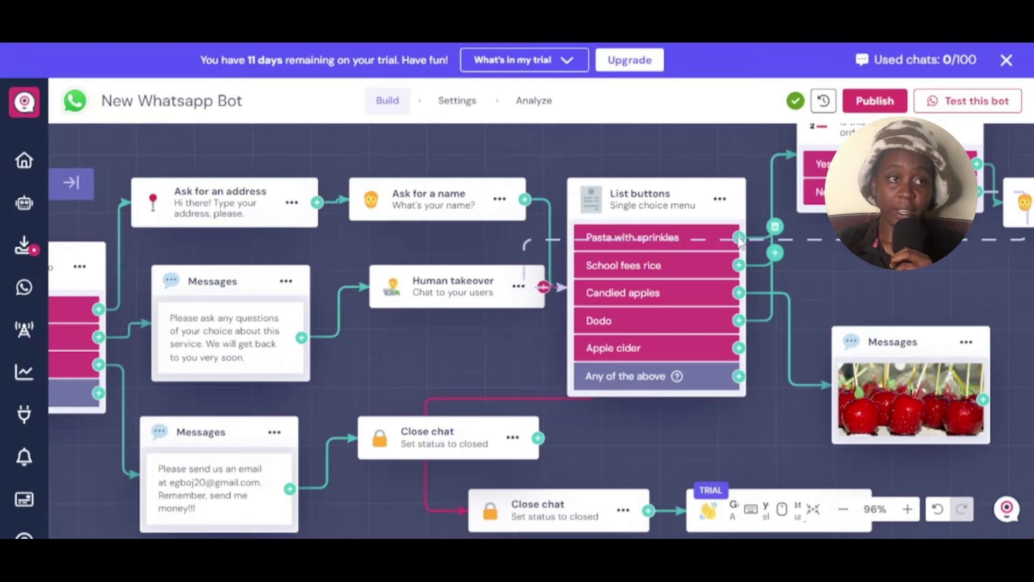
Step: Add a Media block after Pasta with sprinkles and upload the downloaded pasta photo
click(739, 239)
text(media)
click(857, 327)
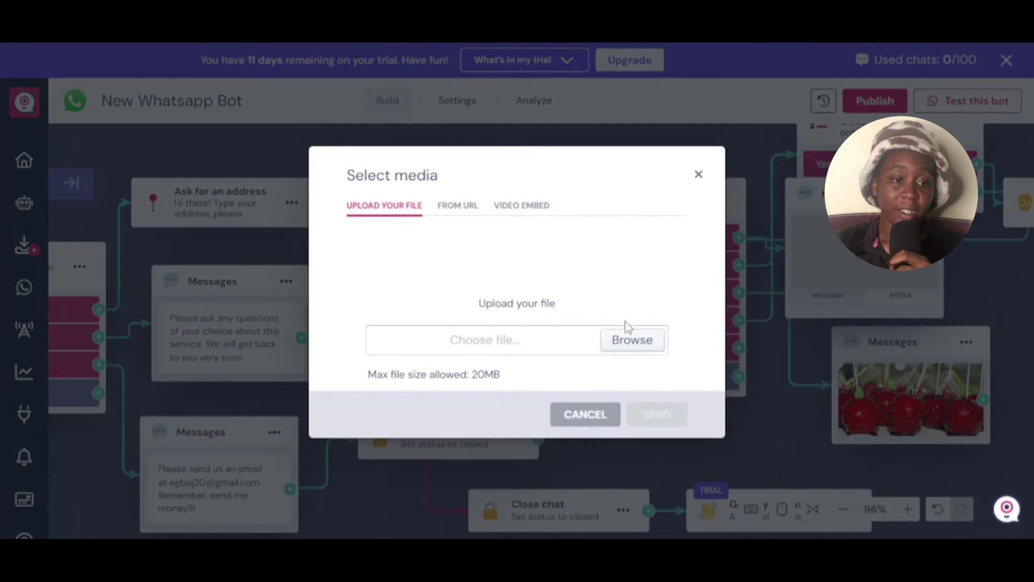
click(630, 338)
double_click(308, 103)
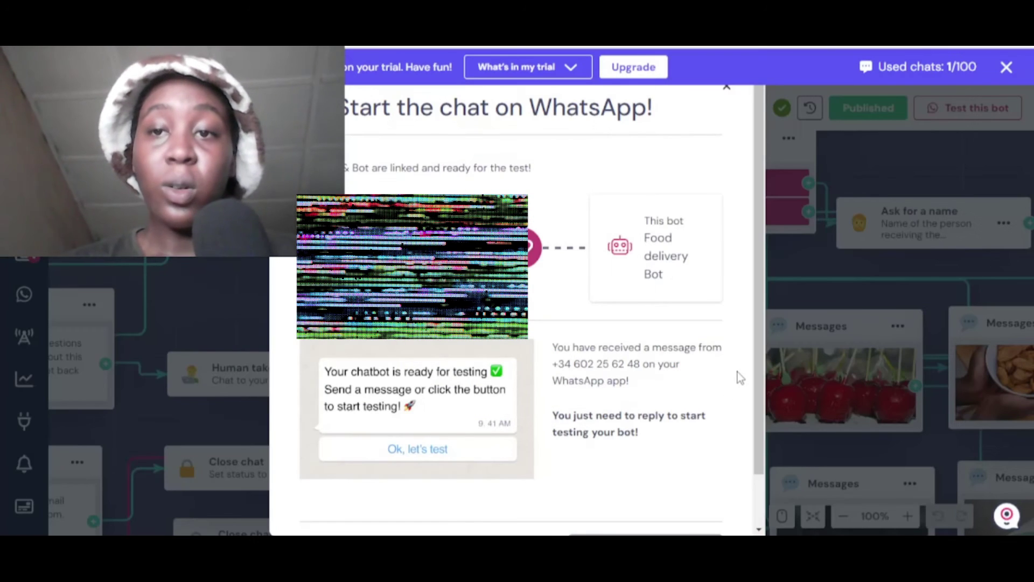
Step: Close the 'Start the chat on WhatsApp!' dialog and open the conversations inbox
click(727, 87)
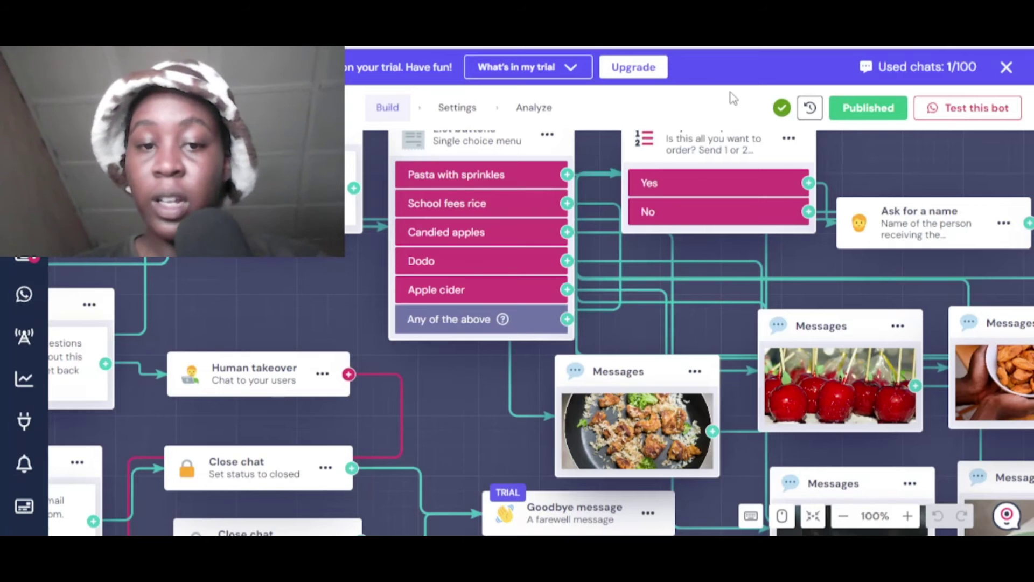
click(18, 269)
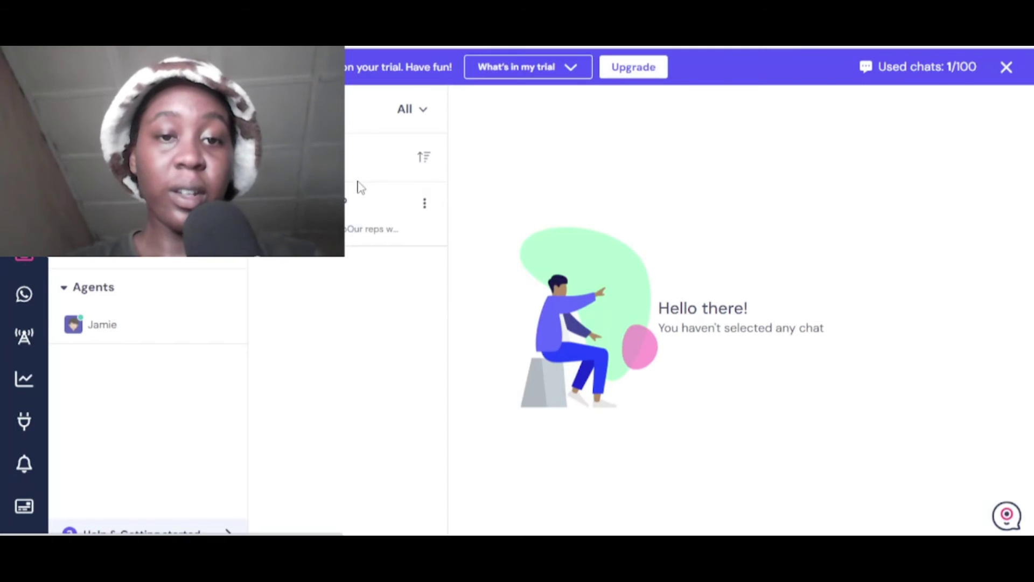
Step: Open the test customer's chat in the inbox and reply 'Hi'
click(361, 211)
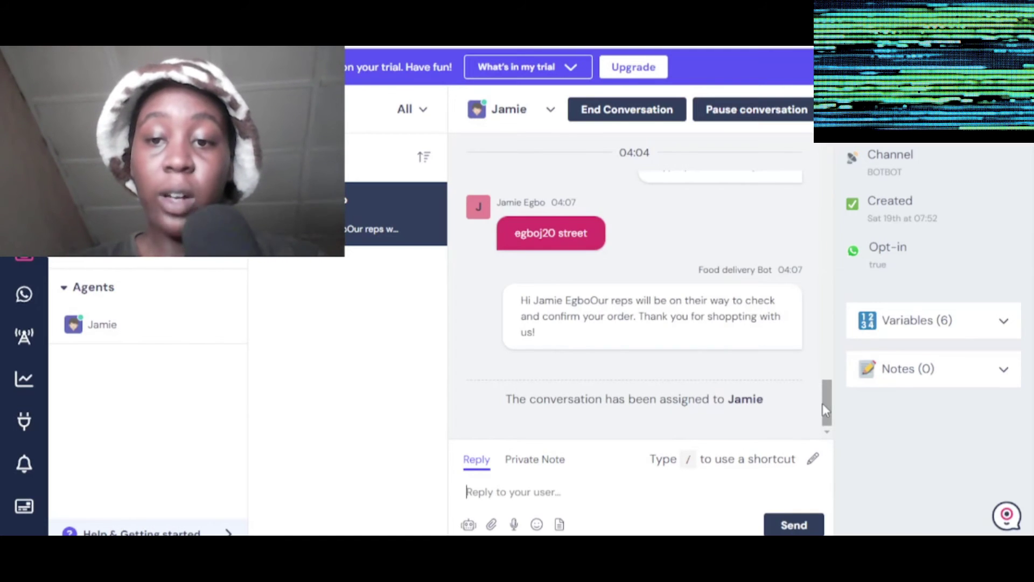
drag(823, 403, 835, 407)
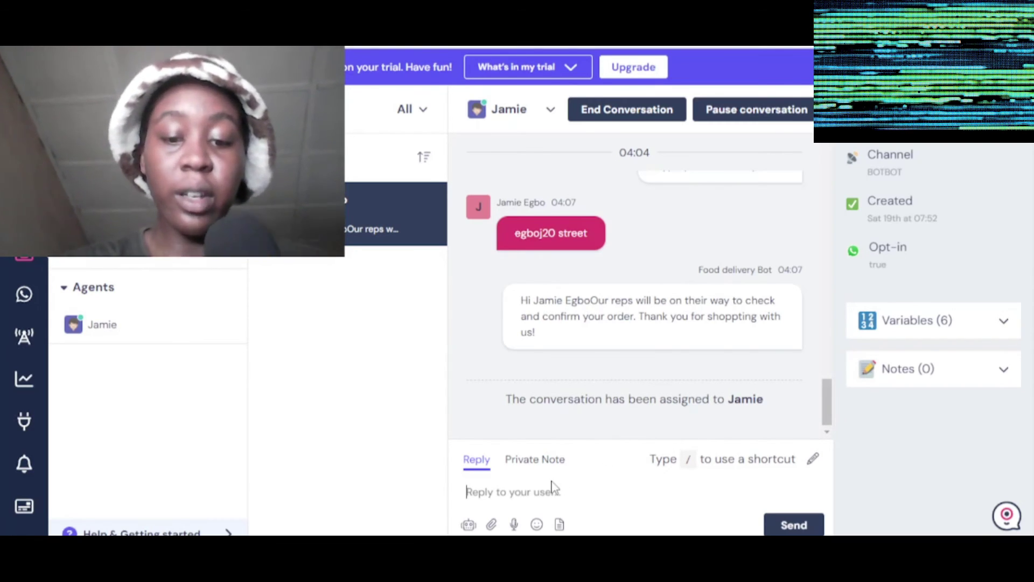
text(Hi)
key(Return)
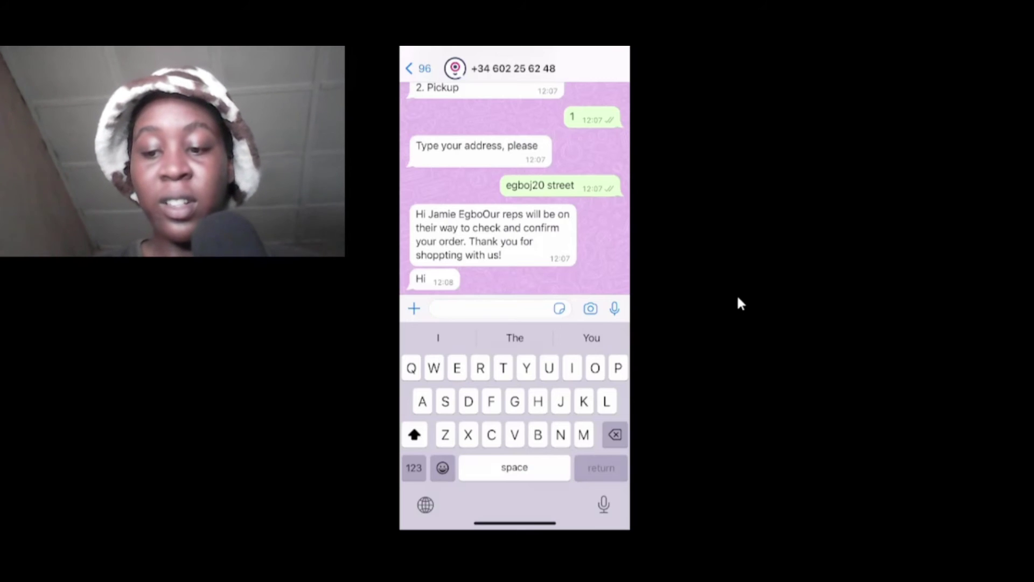
Step: Reply 'Hello' to the agent from the WhatsApp chat
text(Hello)
key(Return)
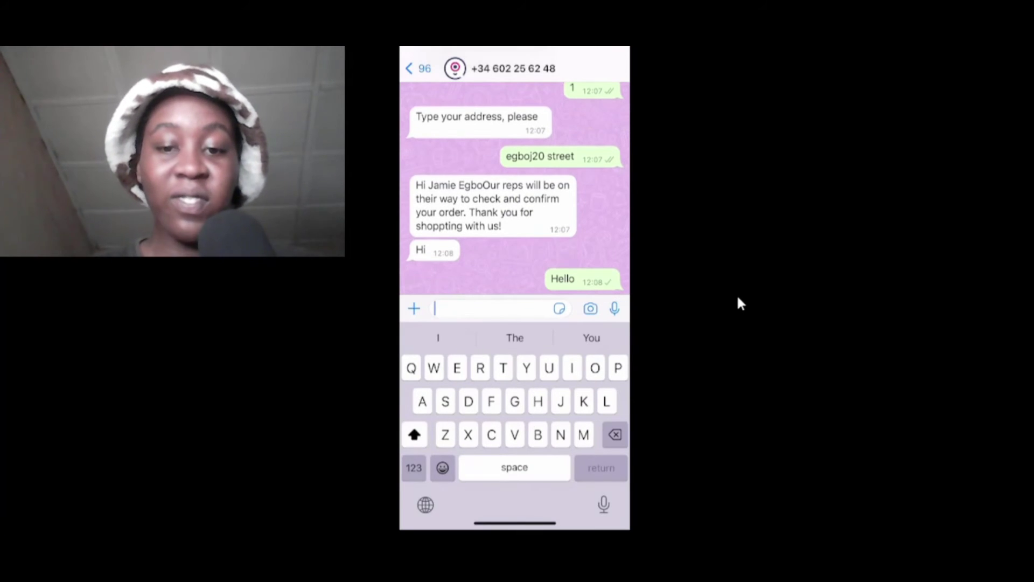
key(alt+Tab)
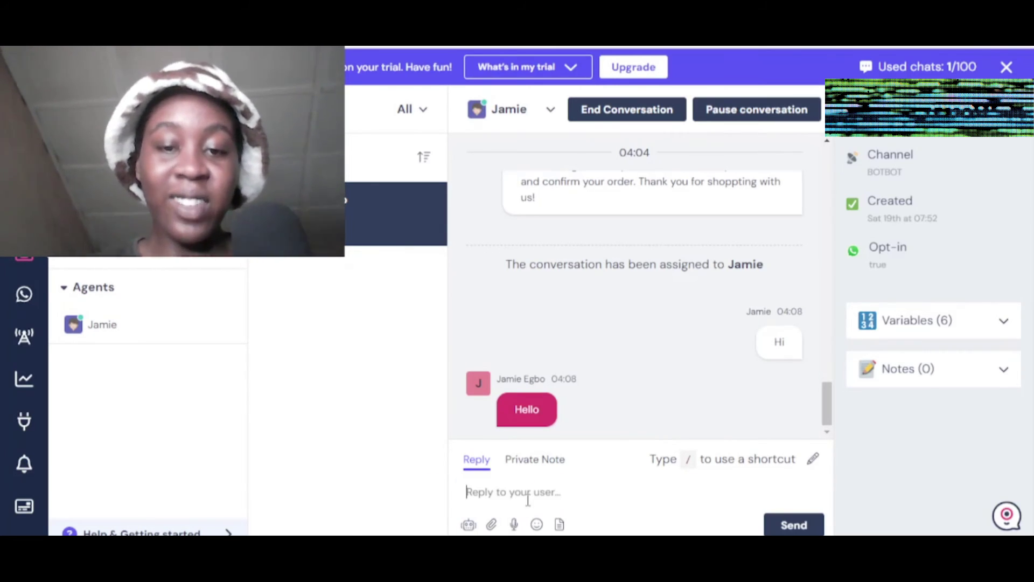
Step: Reply 'yayyy' to the WhatsApp test customer in the Landbot inbox conversation
text(yayyy)
key(Return)
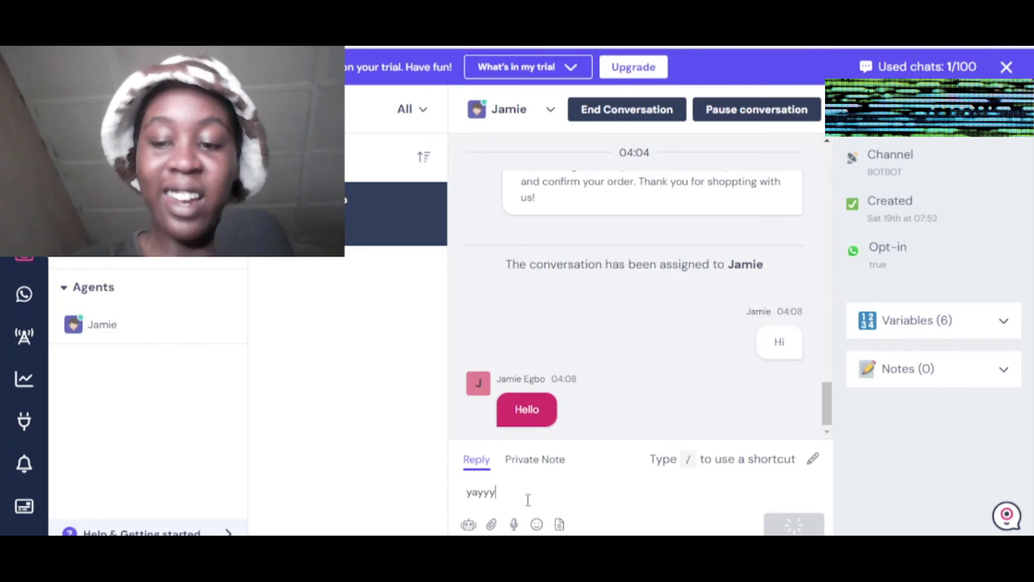